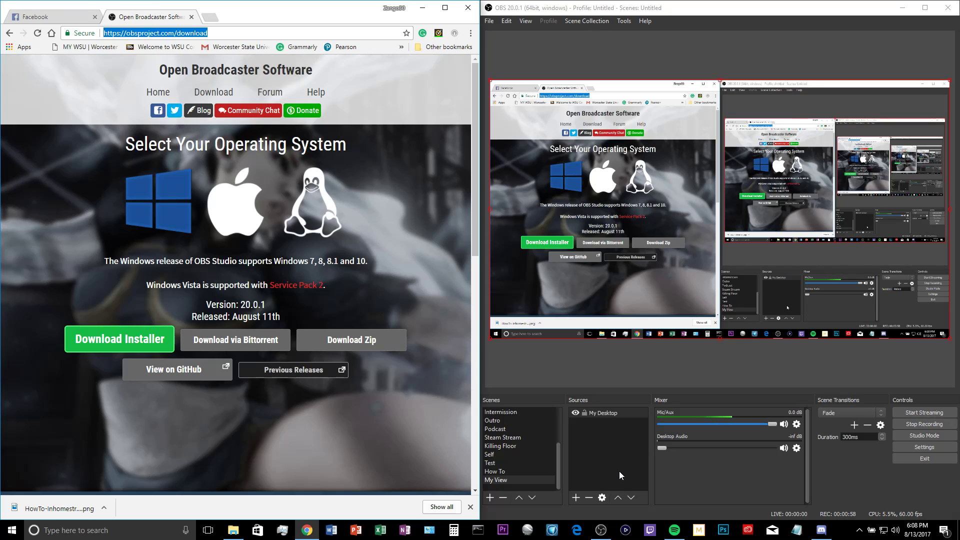
Open the OBS settings window, move it over the browser, and display the Stream settings
left_click(489, 21)
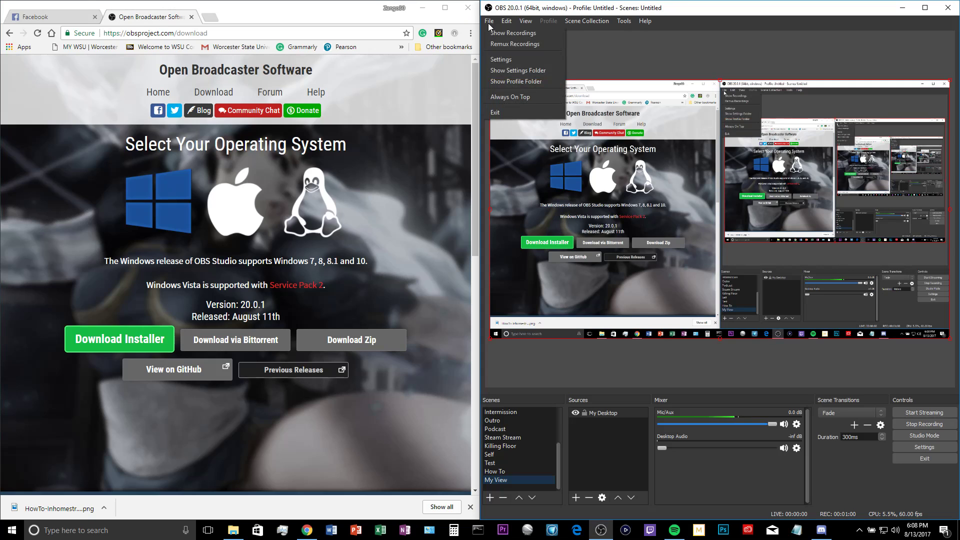
left_click(517, 59)
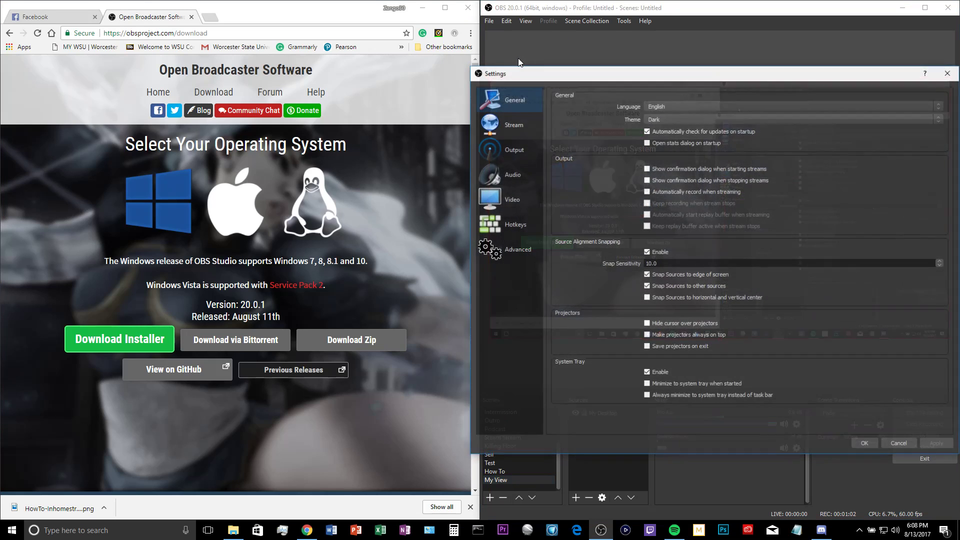
left_click_drag(762, 76, 292, 96)
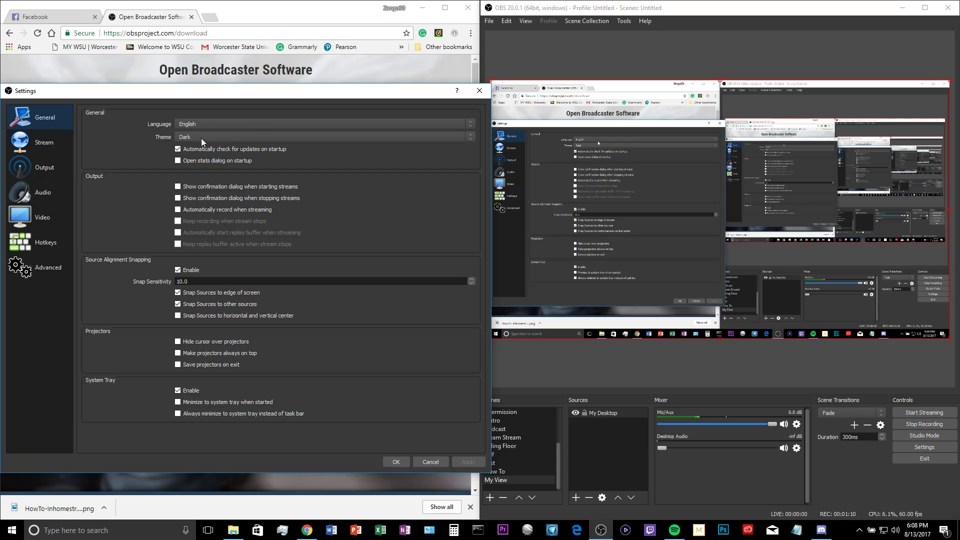
left_click(46, 148)
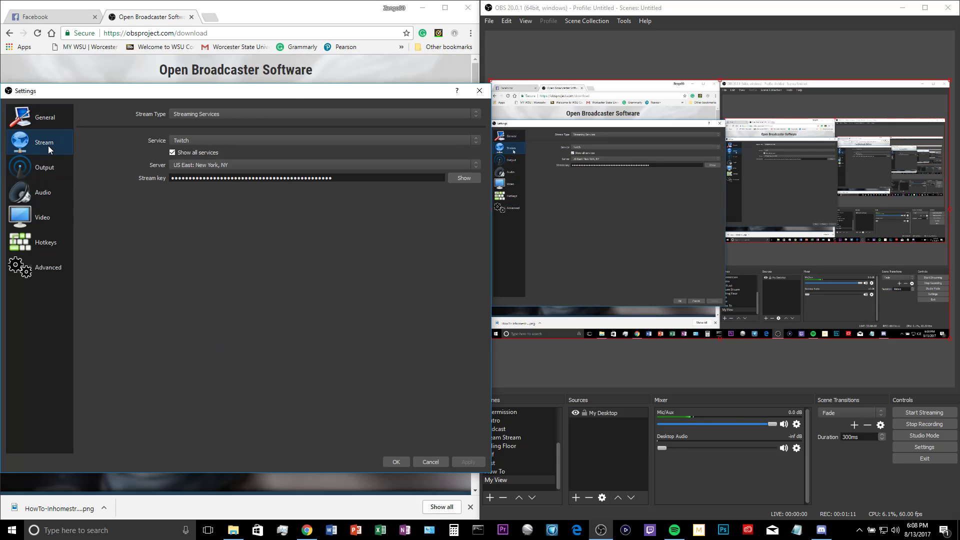
Examine the available stream types, streaming services and Twitch servers, and the stream key field
left_click(207, 115)
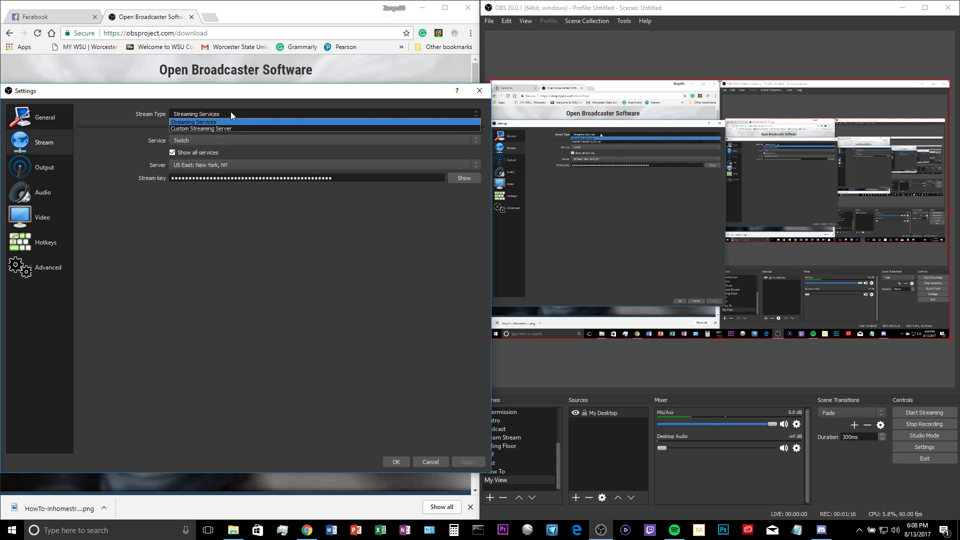
left_click(212, 122)
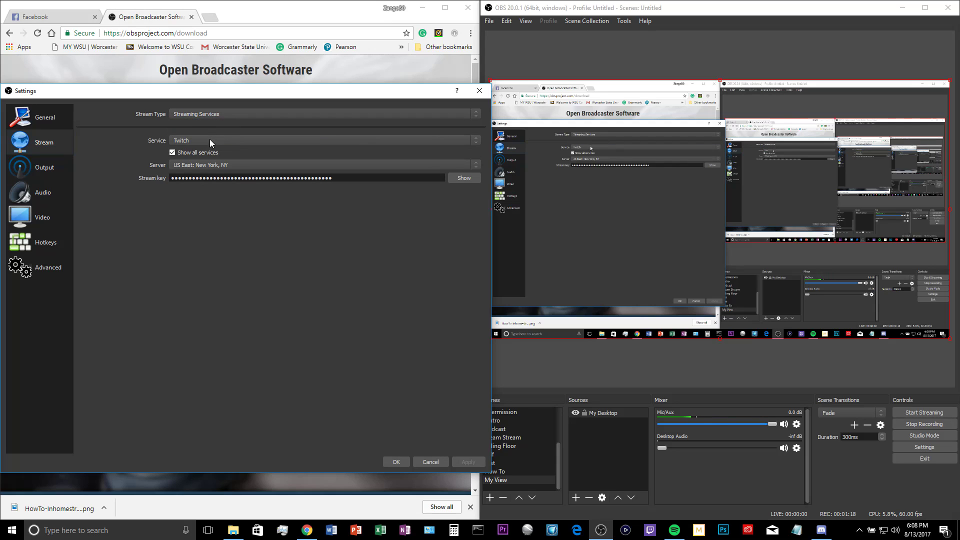
left_click(209, 140)
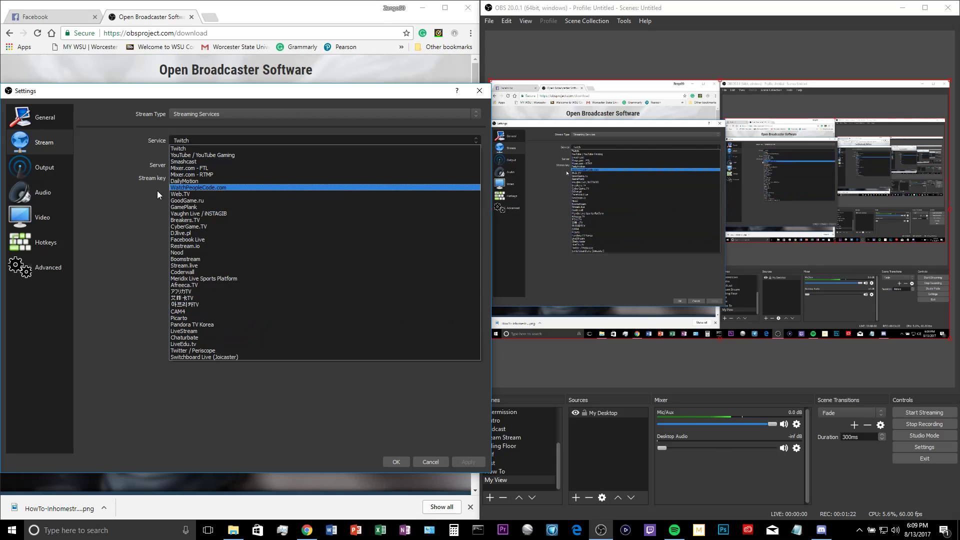
left_click(115, 217)
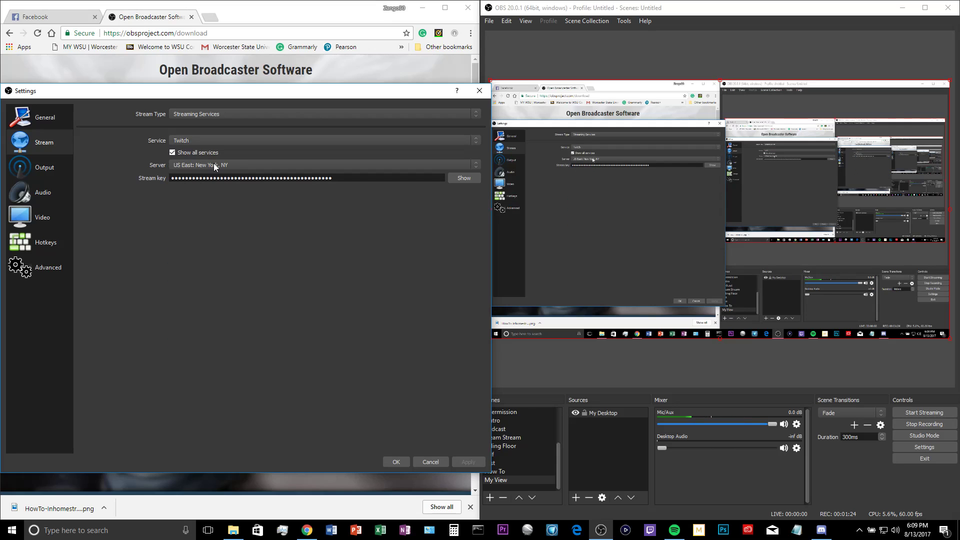
left_click(260, 167)
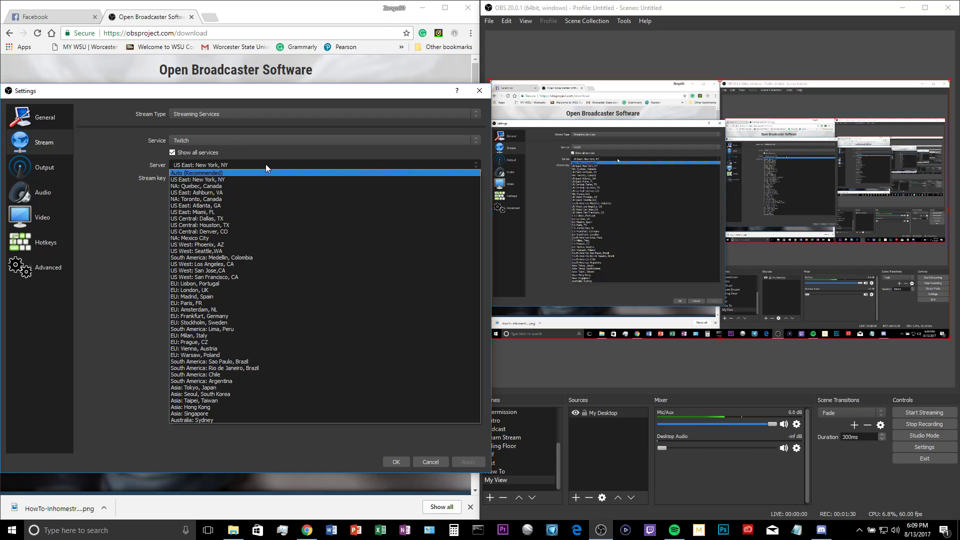
left_click(120, 199)
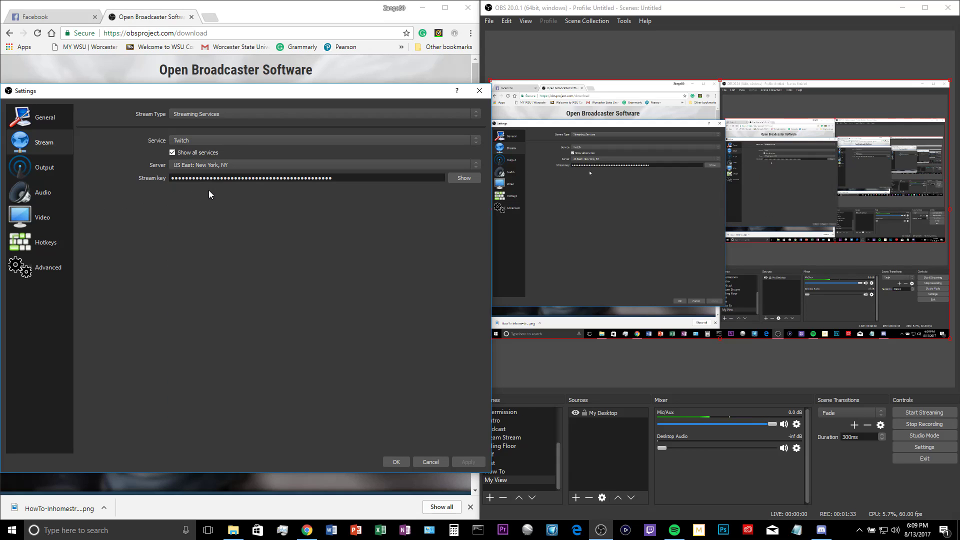
left_click(383, 178)
Switch to Chrome, open the streamer's own Twitch channel page in a new tab, and mute that tab
left_click(215, 19)
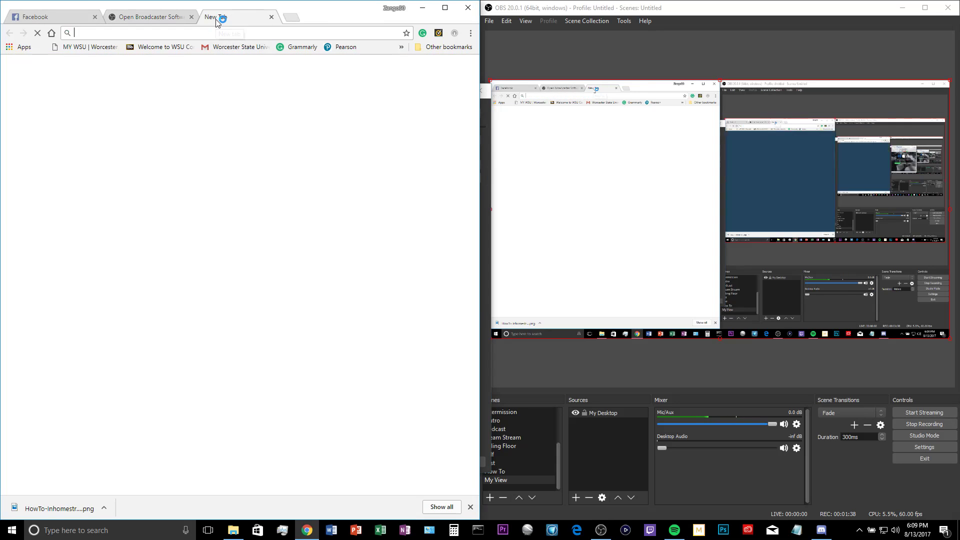
type("z")
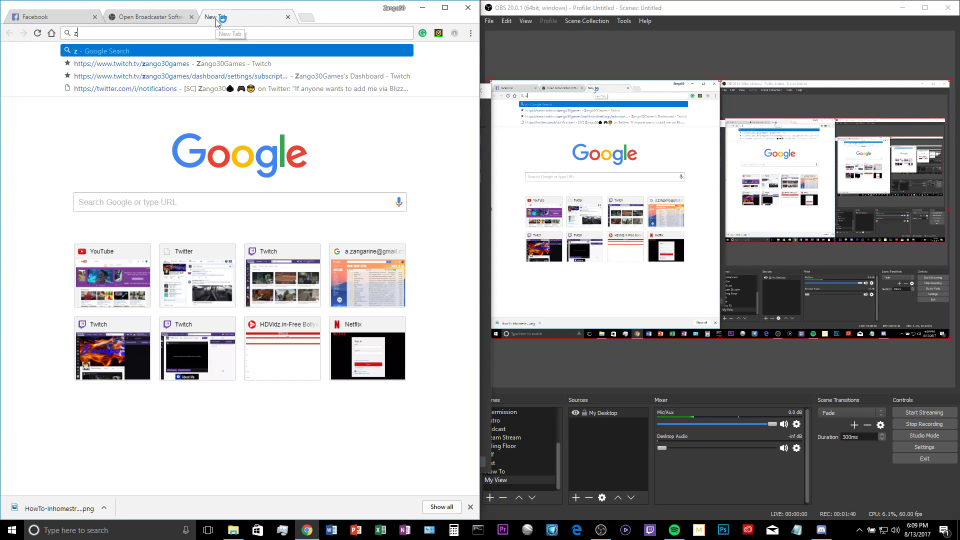
type("ango")
key("Down")
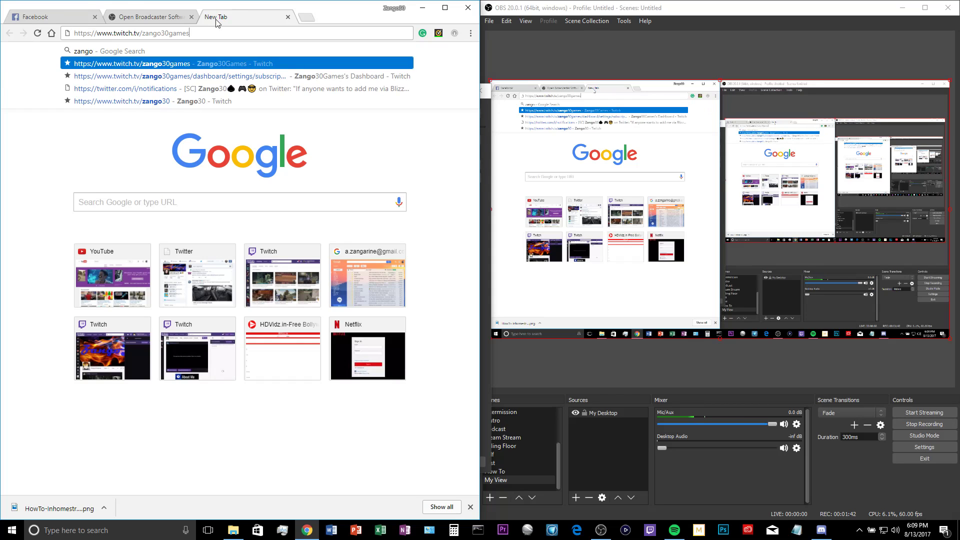
key("Return")
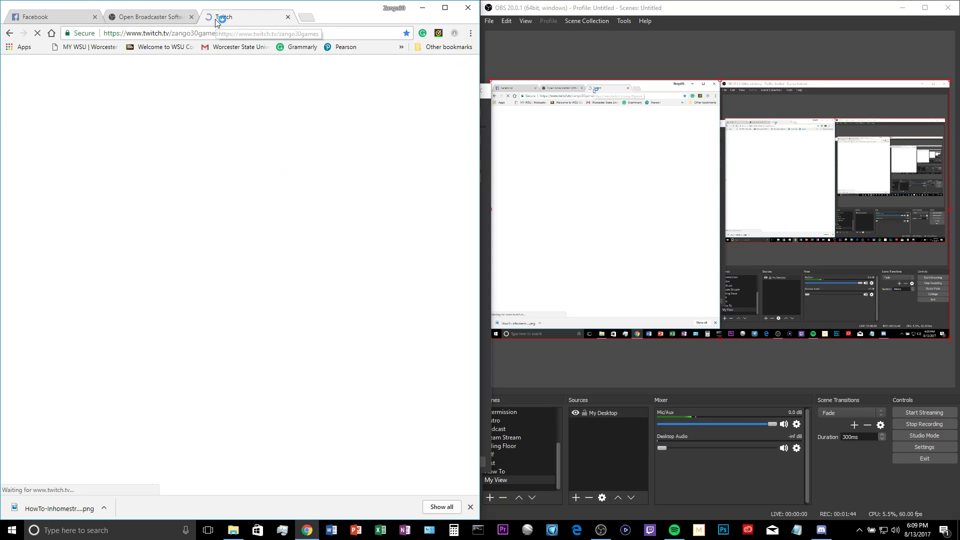
right_click(220, 18)
left_click(237, 79)
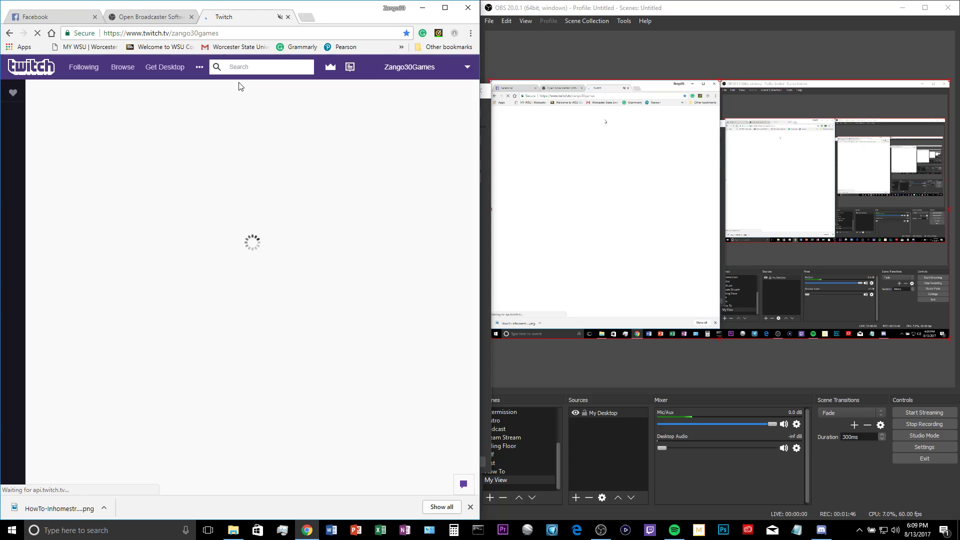
Go to the channel's Twitch dashboard settings and open the Stream Key page under Stream Preferences
left_click(414, 73)
left_click(413, 108)
left_click(414, 73)
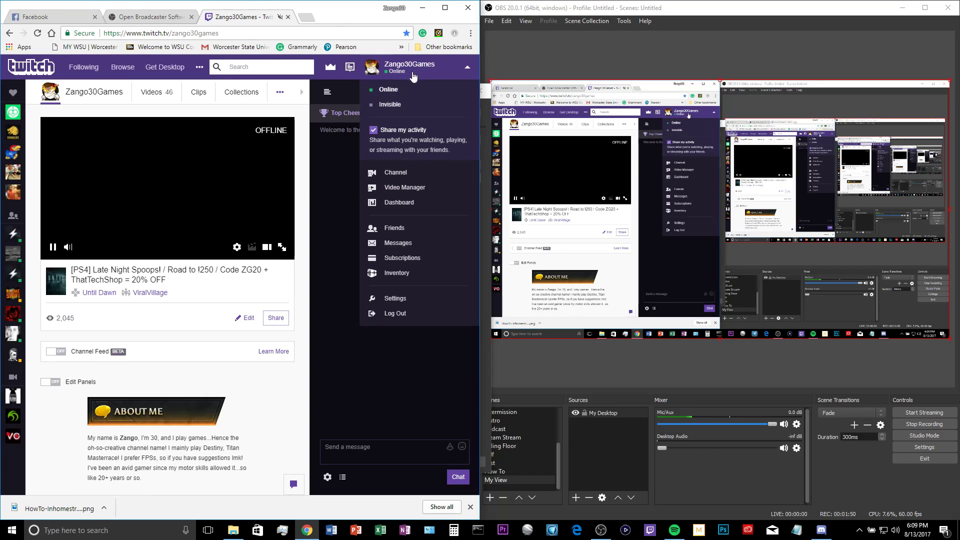
left_click(398, 203)
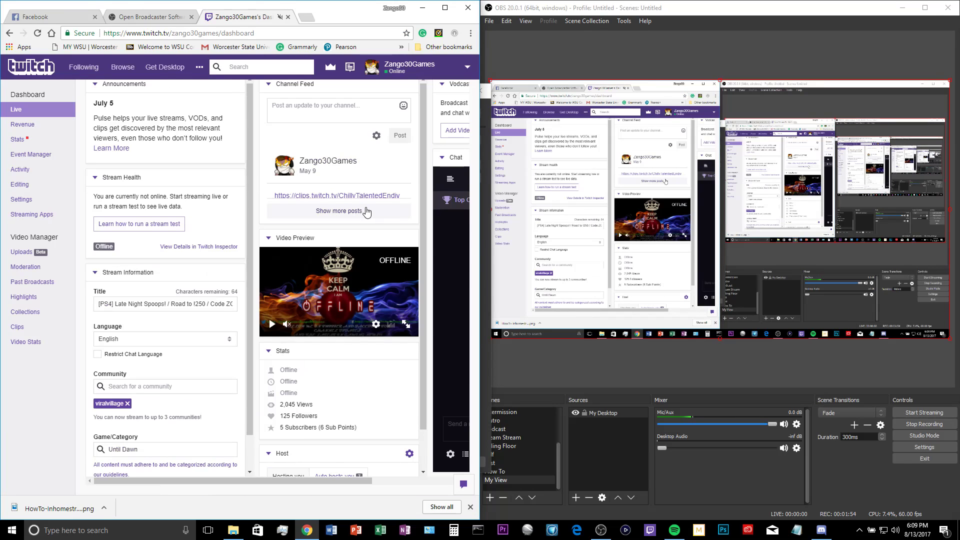
left_click(30, 207)
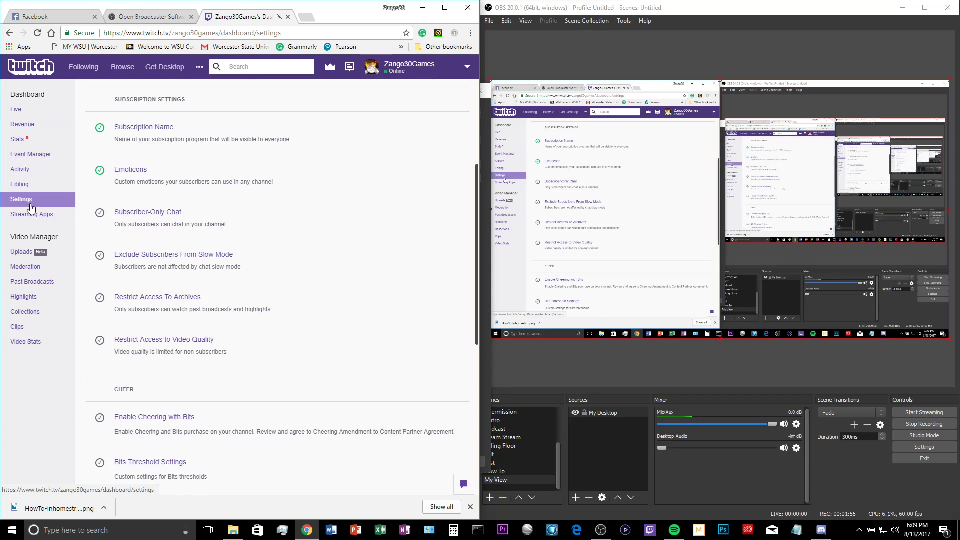
scroll(292, 323, "down", 4)
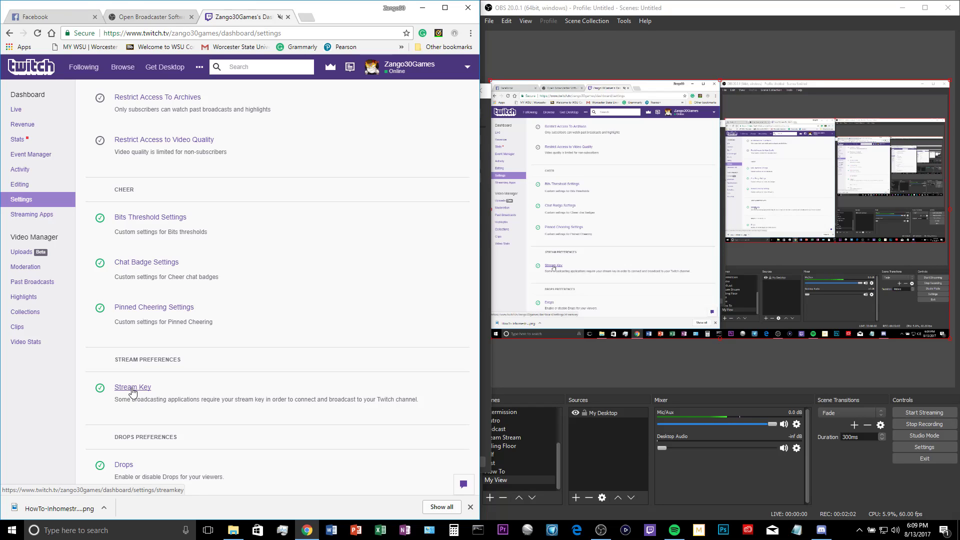
left_click(132, 388)
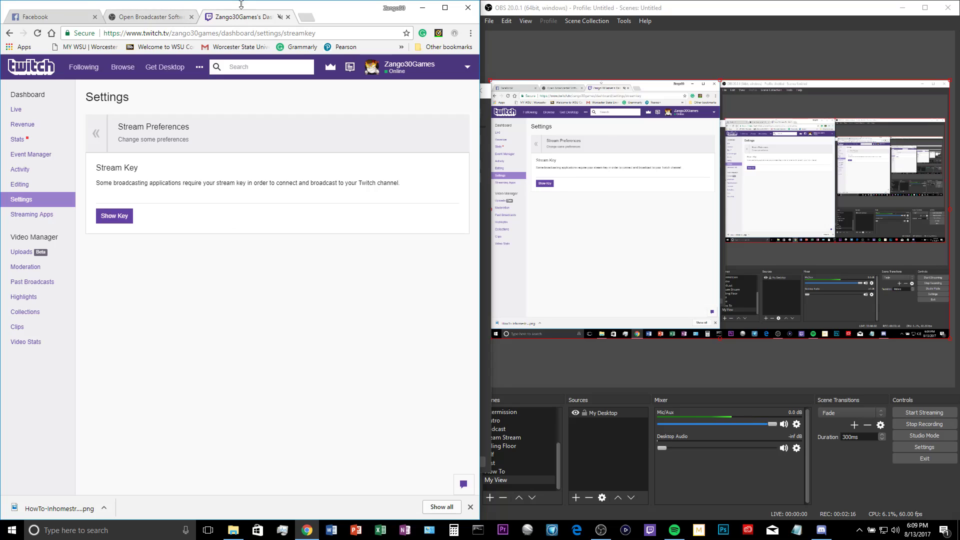
Close the Twitch tab and return to the stream key field in the OBS Stream settings
left_click(287, 17)
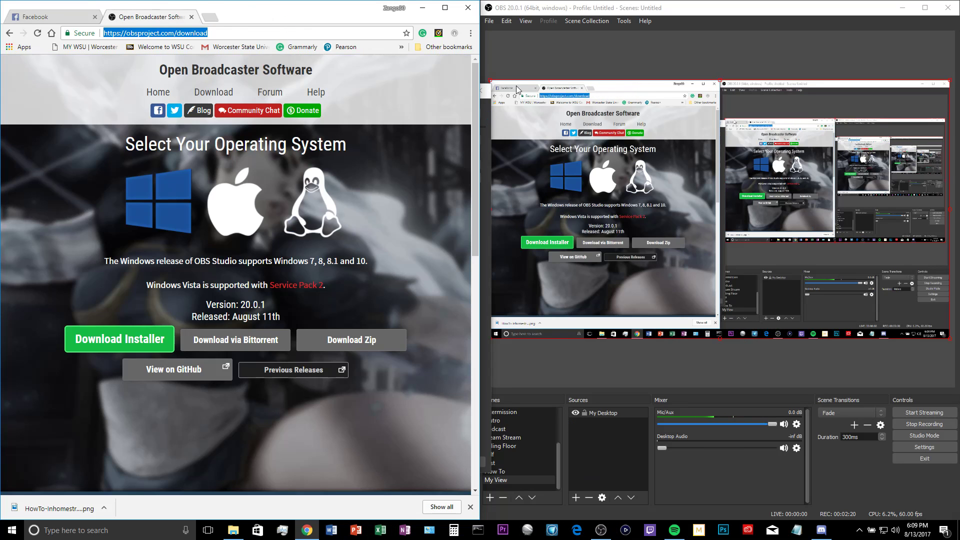
left_click(484, 115)
left_click(322, 179)
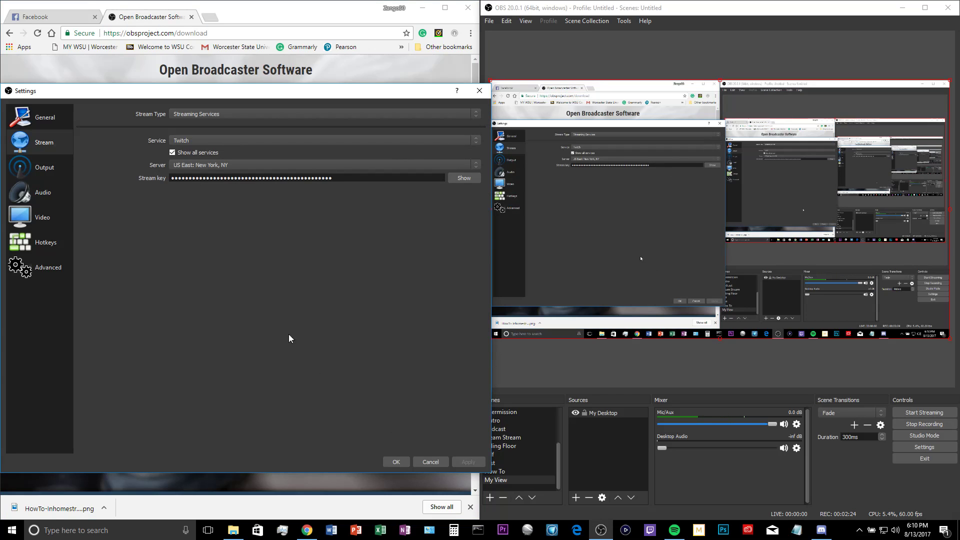
Review the Output, Audio, Video and Advanced settings, including the microphone device choices, and close the settings window
left_click(44, 170)
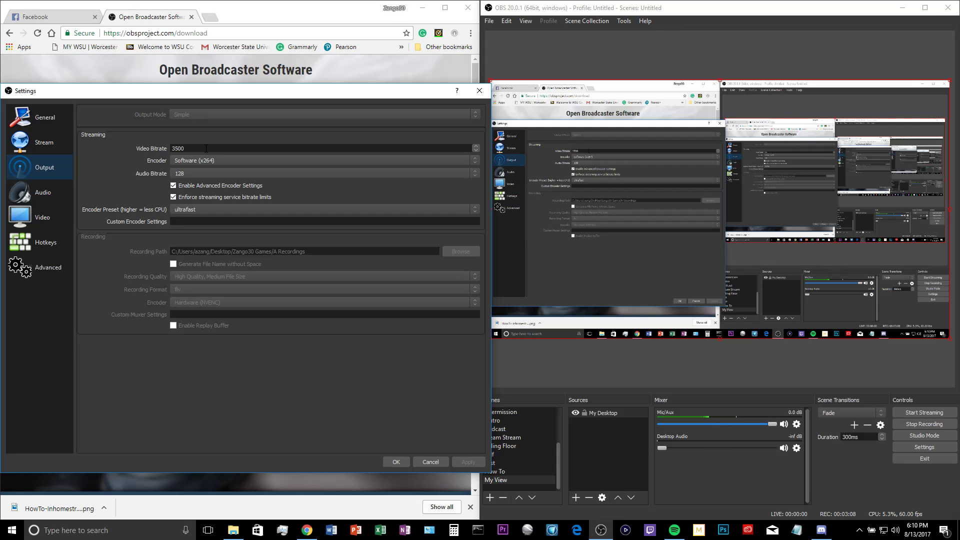
left_click(36, 197)
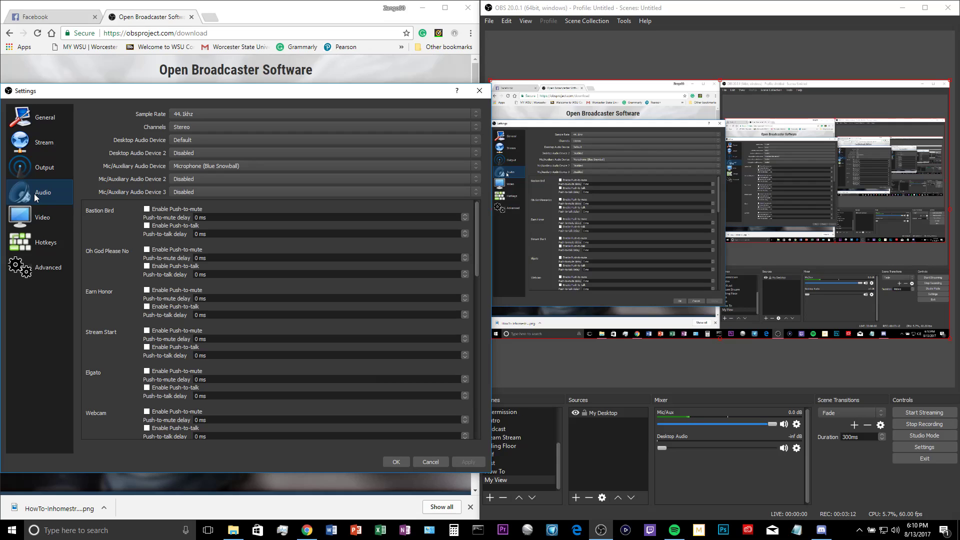
left_click(230, 167)
left_click(230, 167)
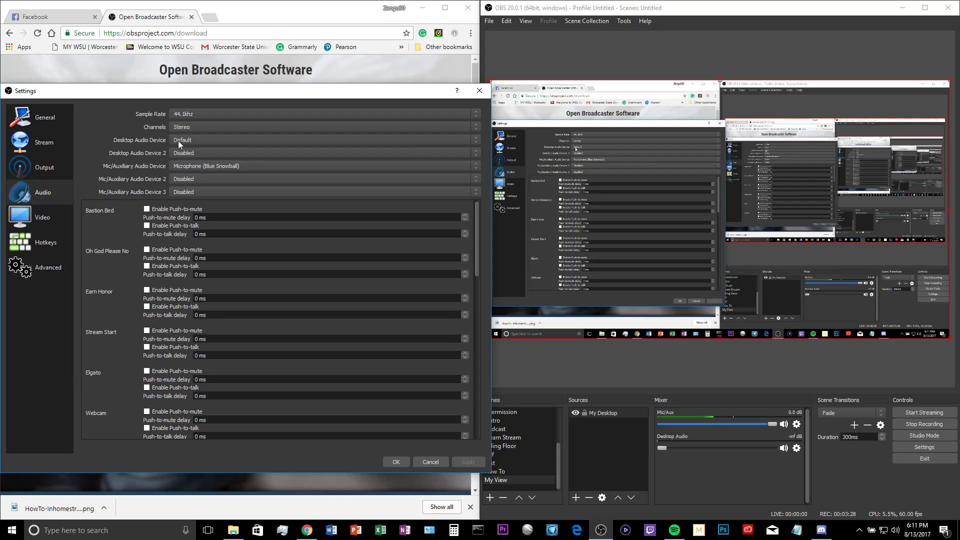
left_click(31, 214)
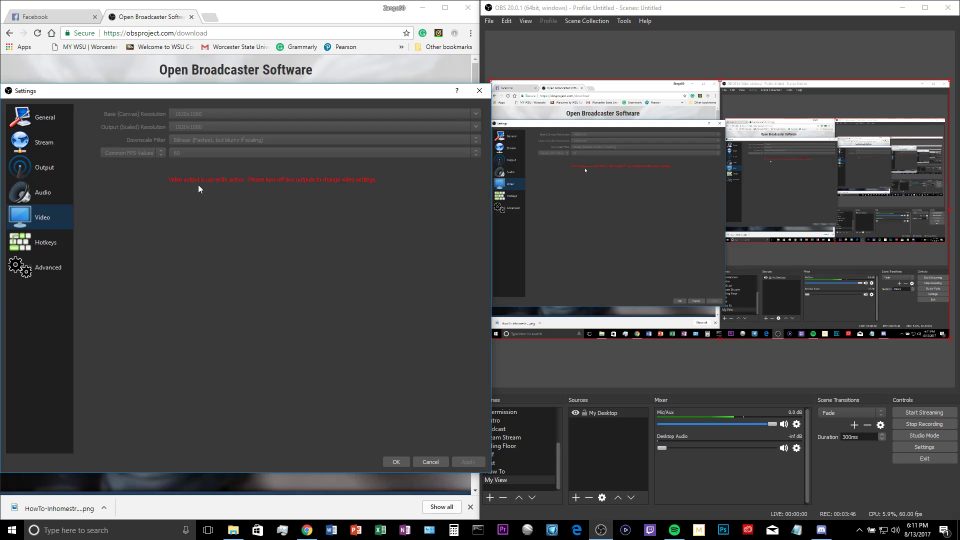
left_click(37, 275)
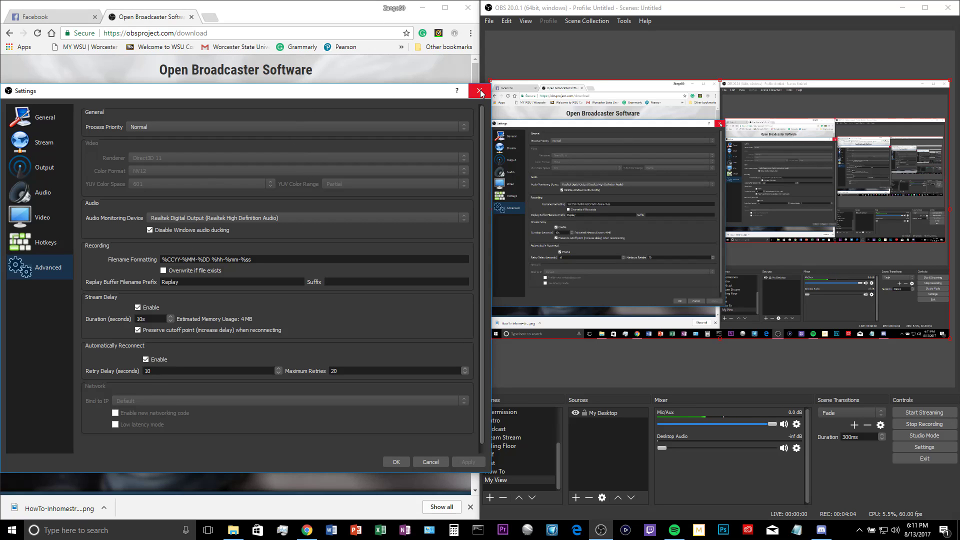
key("Escape")
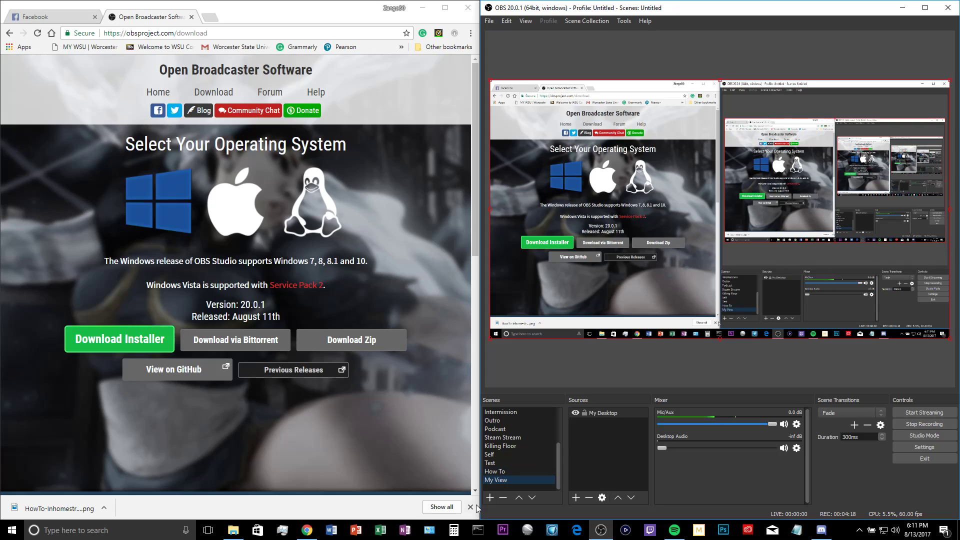
Add a new scene named Intro2
left_click(490, 497)
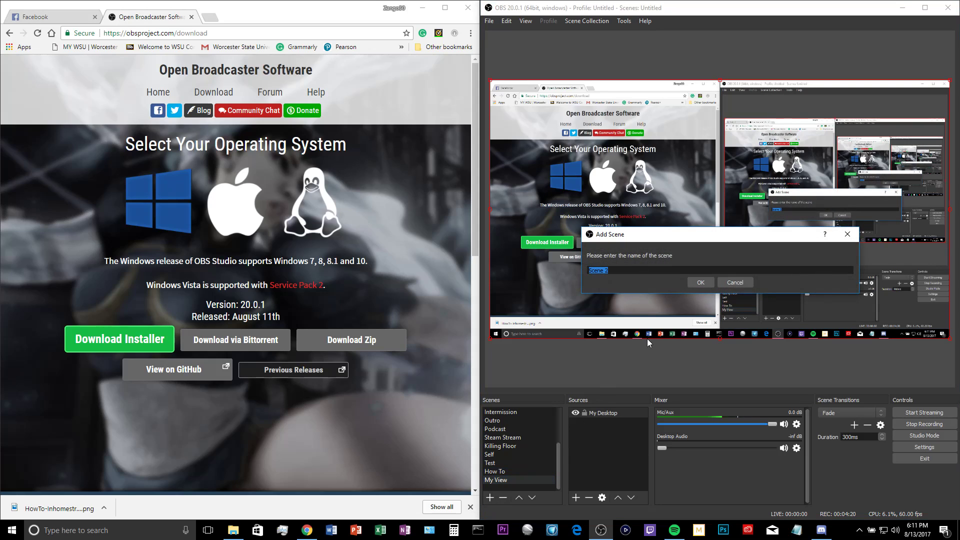
type("Intro2")
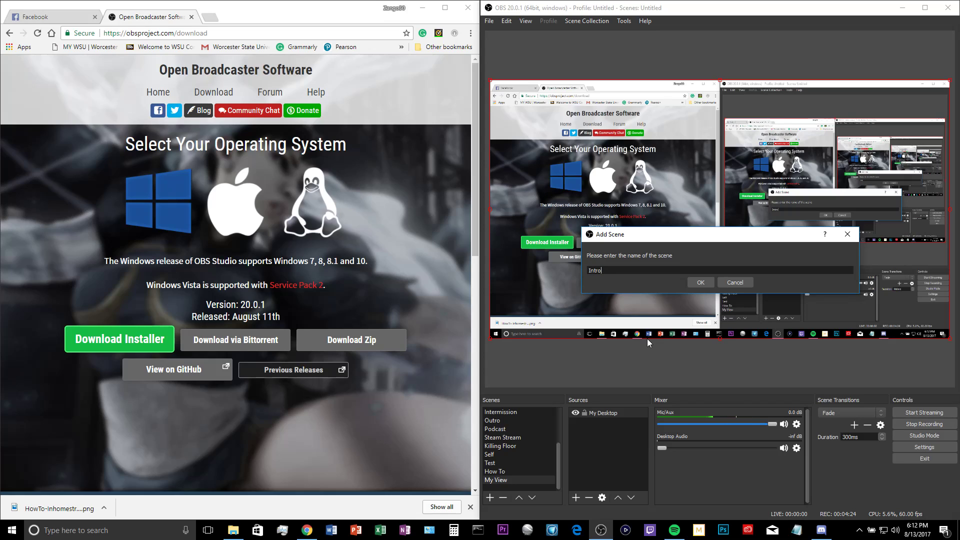